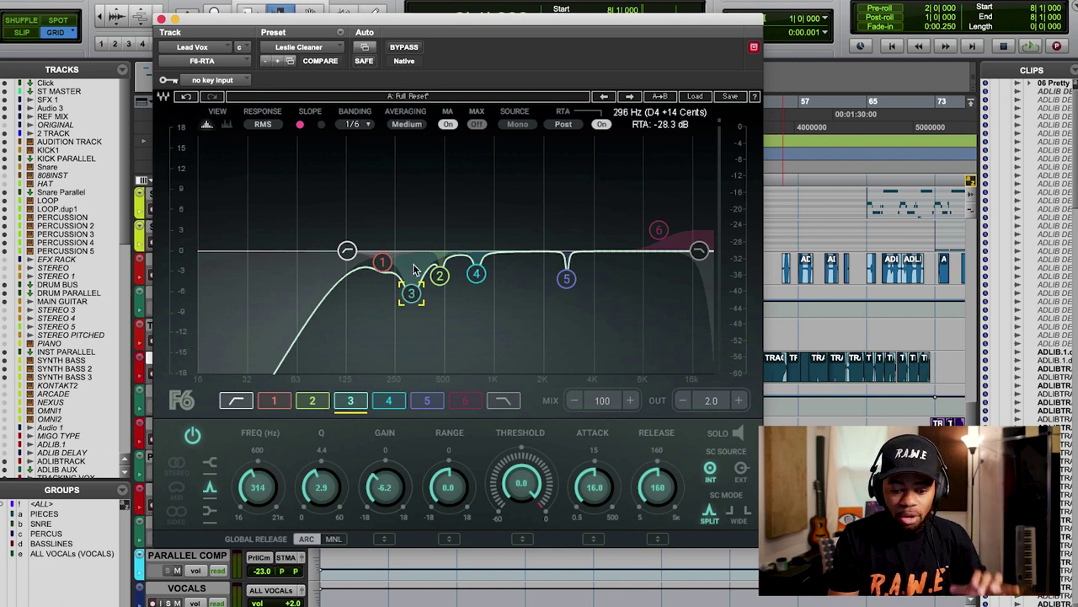
Boost band 3 of the Lead Vox F6-RTA to 15.0 dB at 314 Hz to audition that range, and pull the gain back down
left_click(385, 489)
left_click_drag(385, 488, 385, 453)
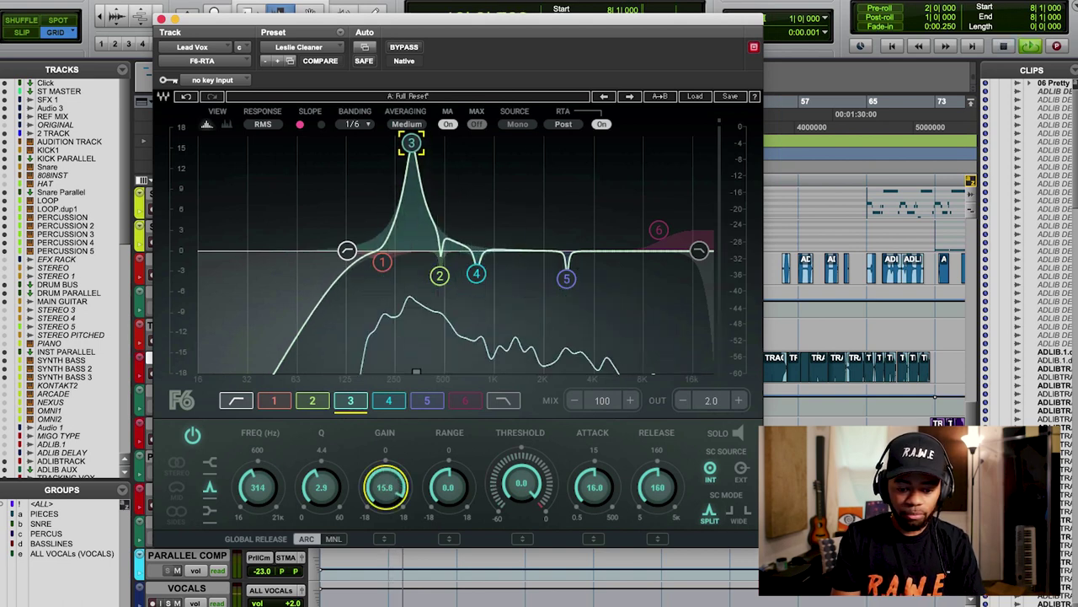
left_click_drag(385, 460, 385, 544)
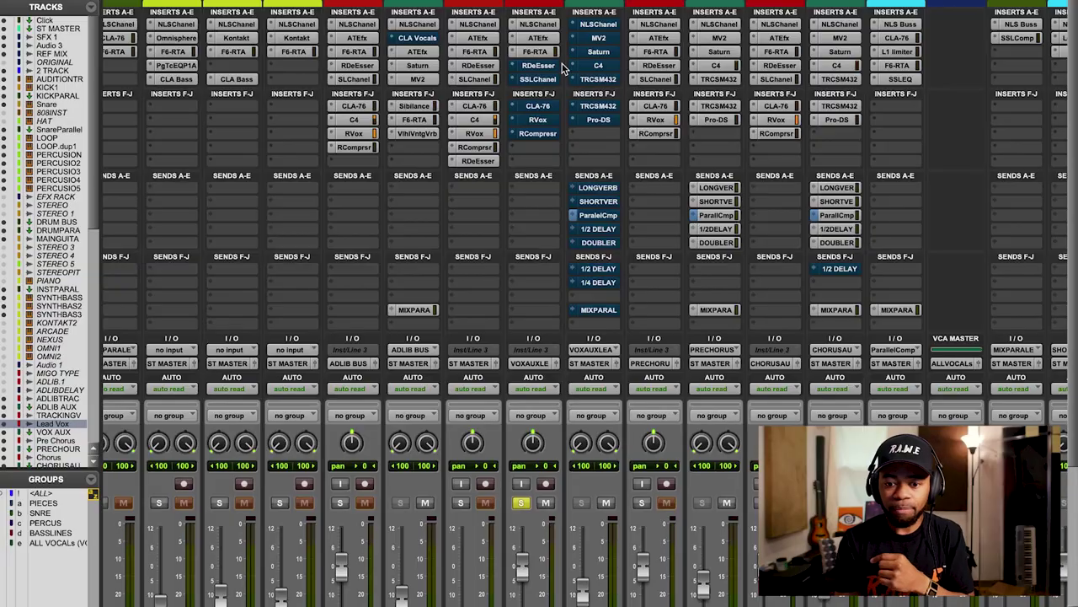
Open the RDeEsser insert on the Lead Vox track, compare the vocal with it bypassed and engaged, and leave it active
left_click(548, 70)
left_click_drag(441, 29, 442, 63)
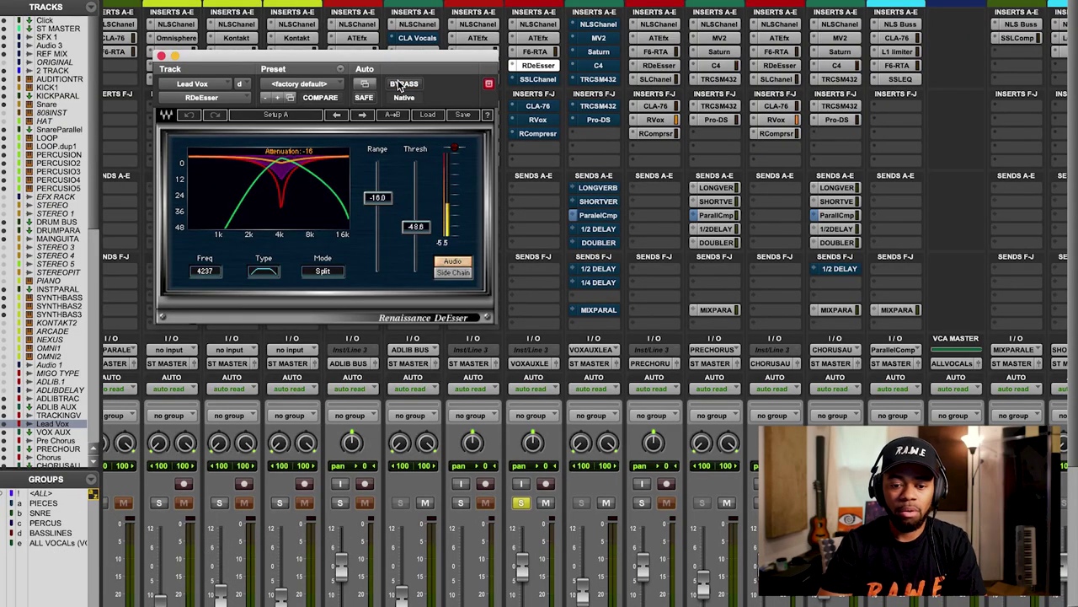
left_click(402, 84)
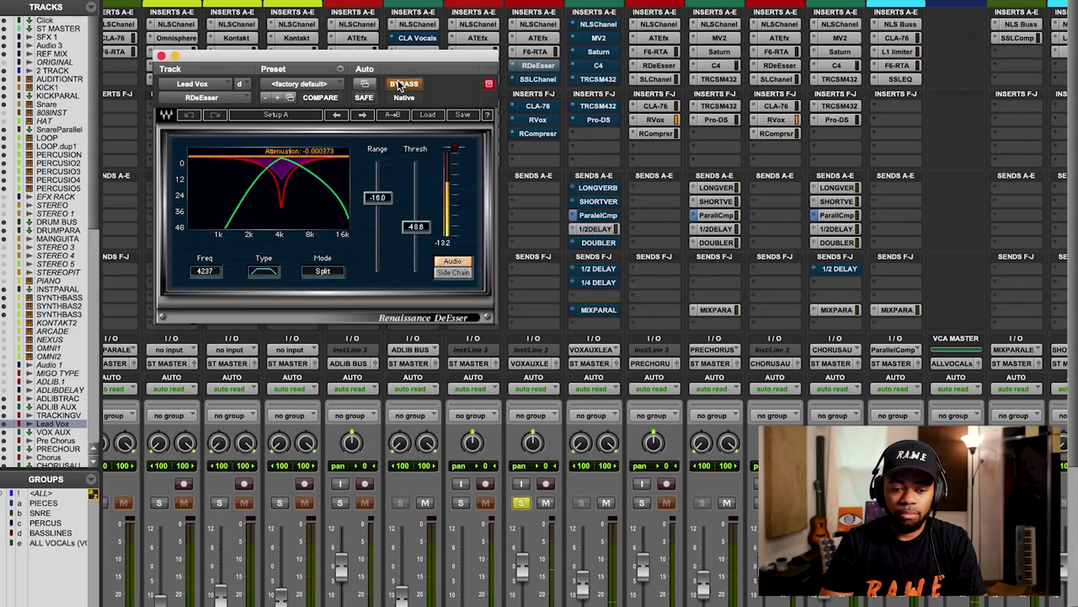
left_click(402, 85)
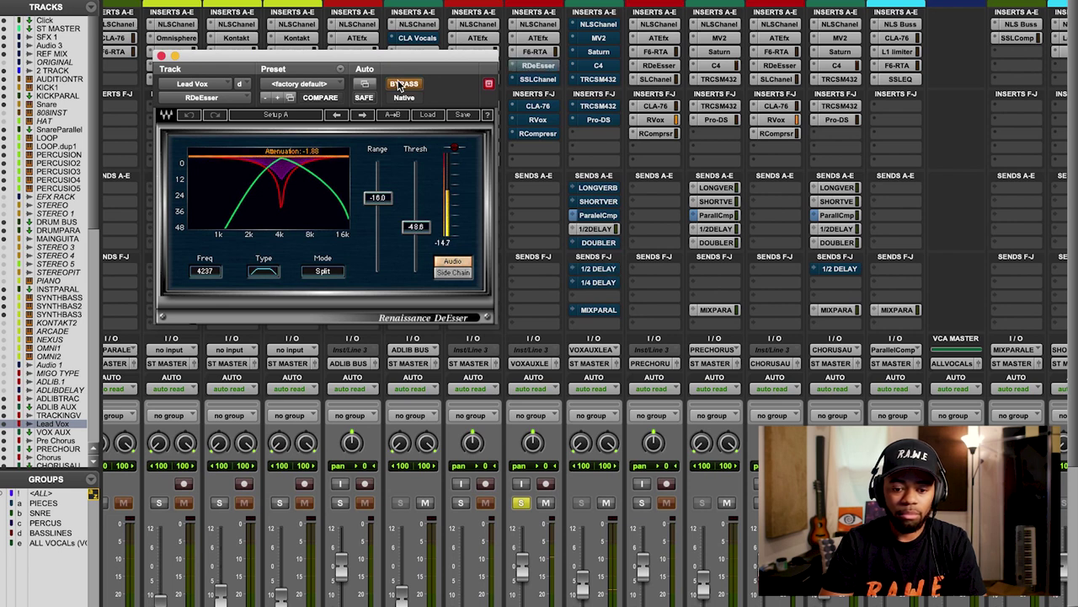
left_click(402, 84)
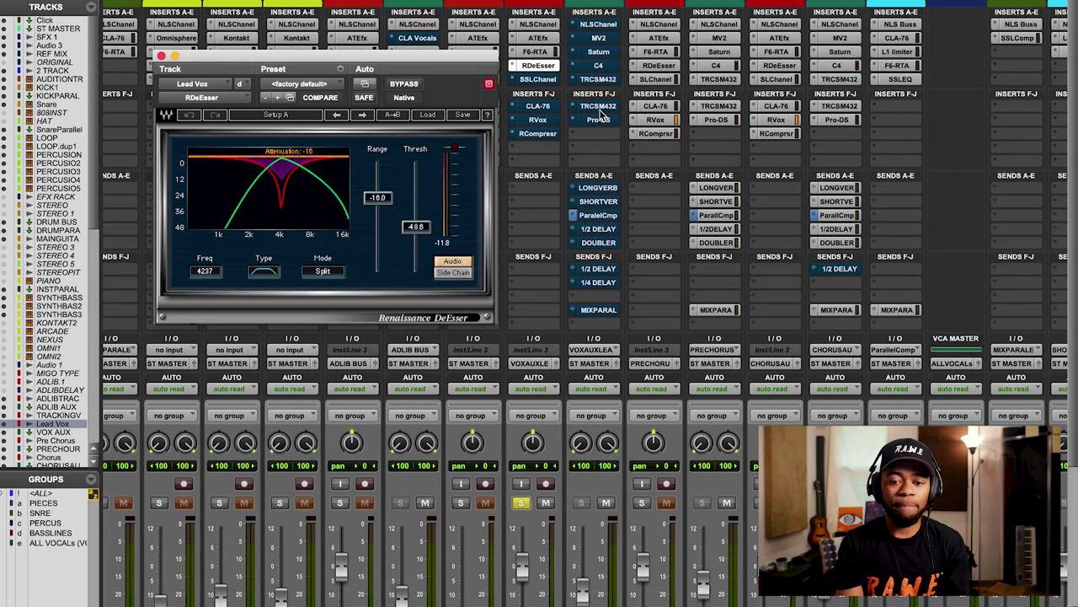
Open the SSLChannel insert on the Lead Vox track and reposition its plug-in window
left_click(536, 81)
left_click_drag(379, 63, 344, 10)
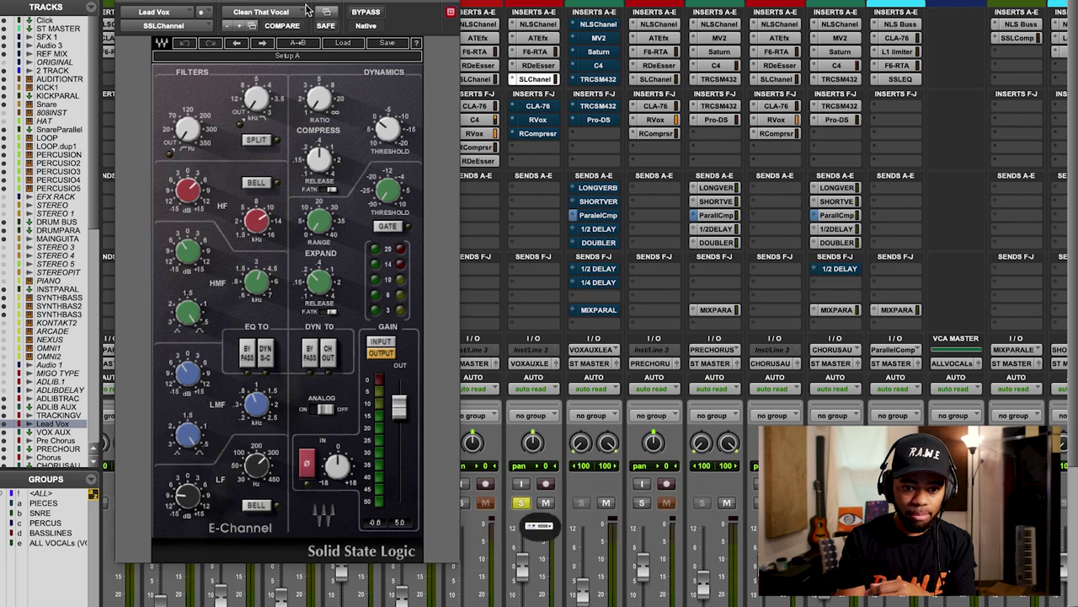
left_click(326, 12)
left_click(318, 30)
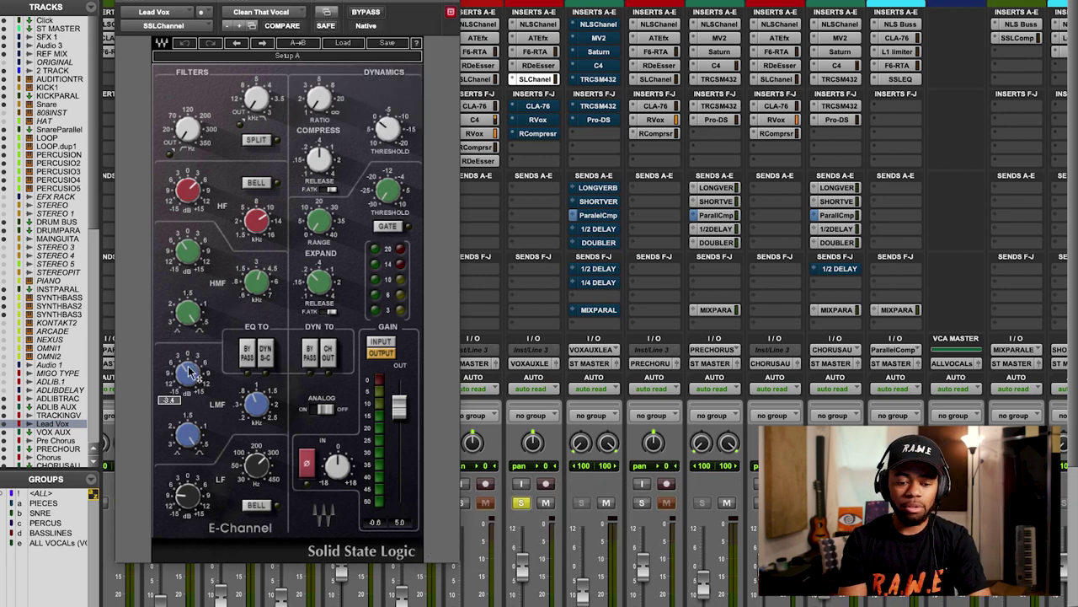
Adjust the LMF and HMF gains of the Lead Vox channel strip EQ and set its HF gain to about 4.4 dB
left_click(191, 371)
left_click_drag(190, 371, 190, 361)
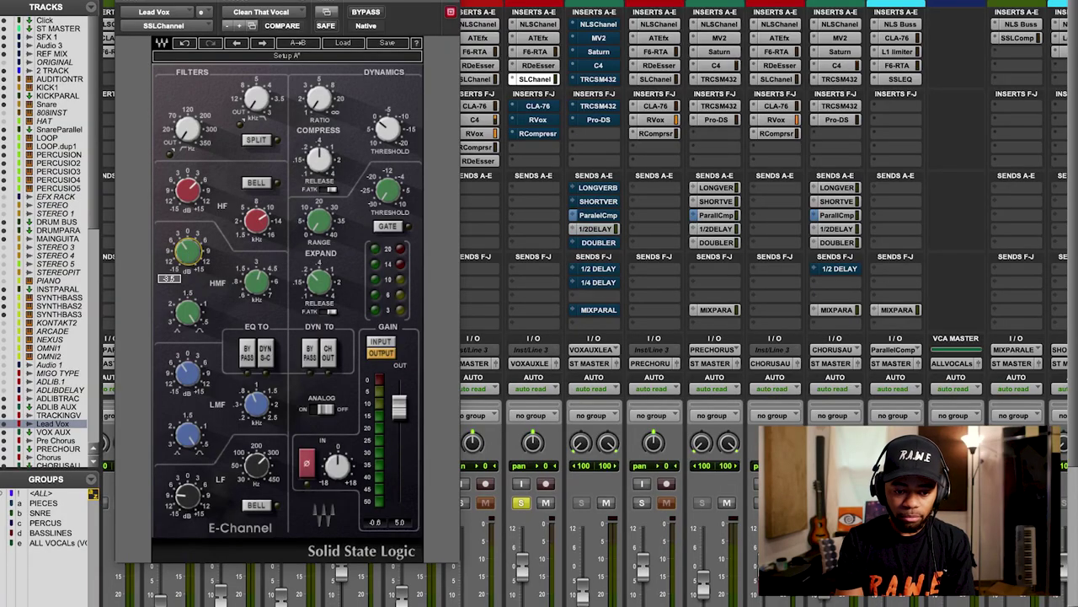
left_click_drag(187, 250, 187, 237)
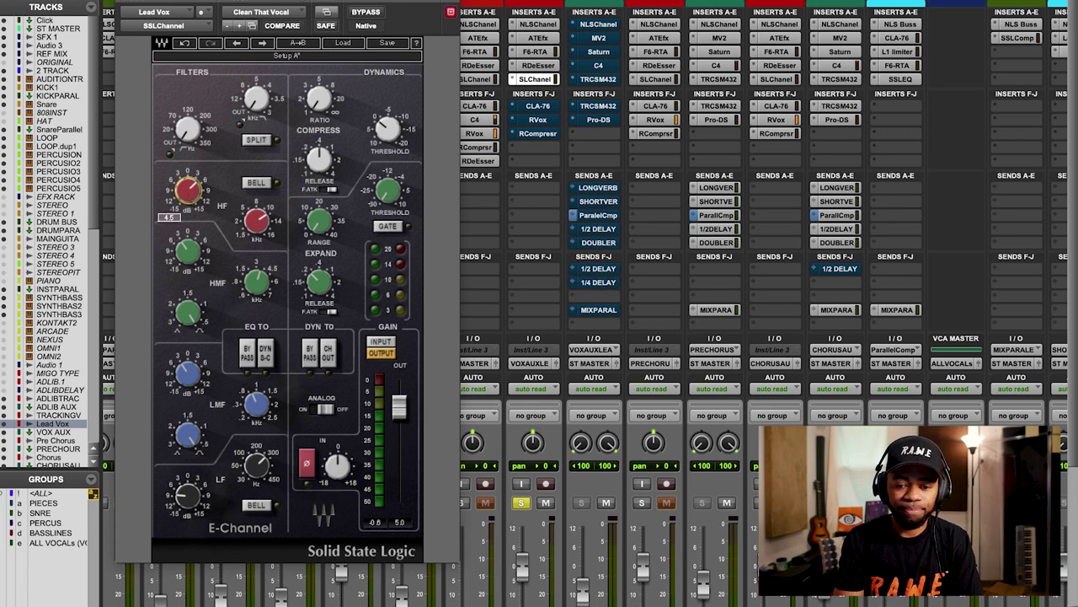
left_click_drag(189, 189, 189, 203)
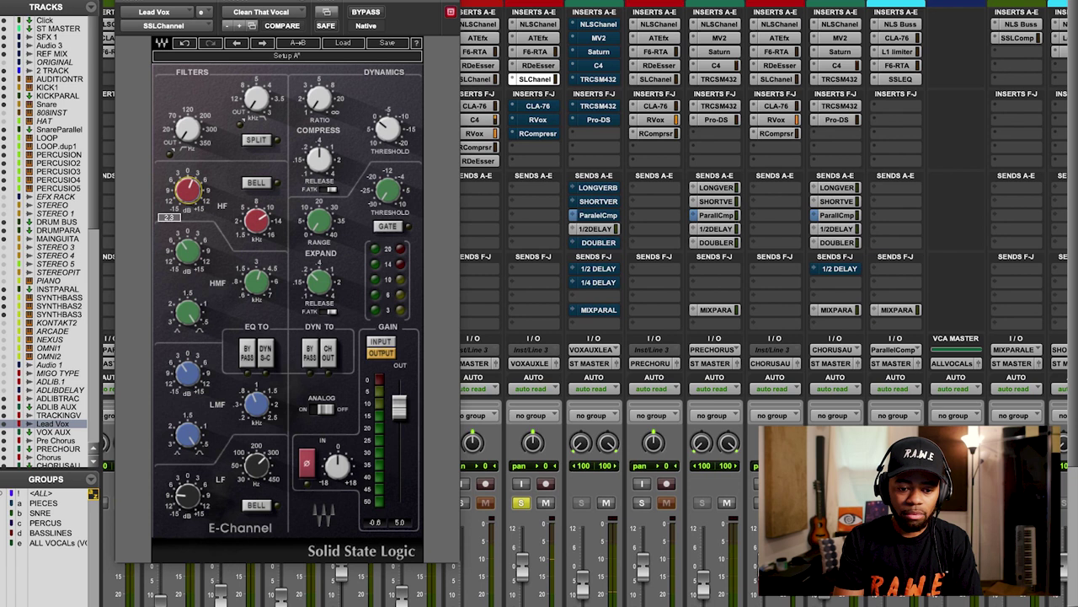
left_click_drag(188, 190, 189, 186)
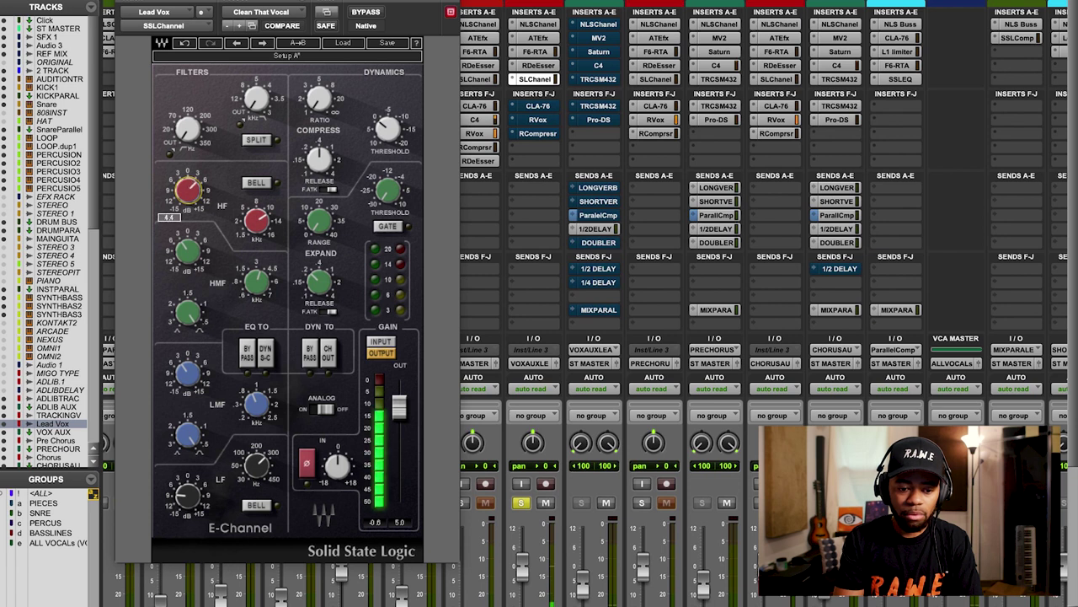
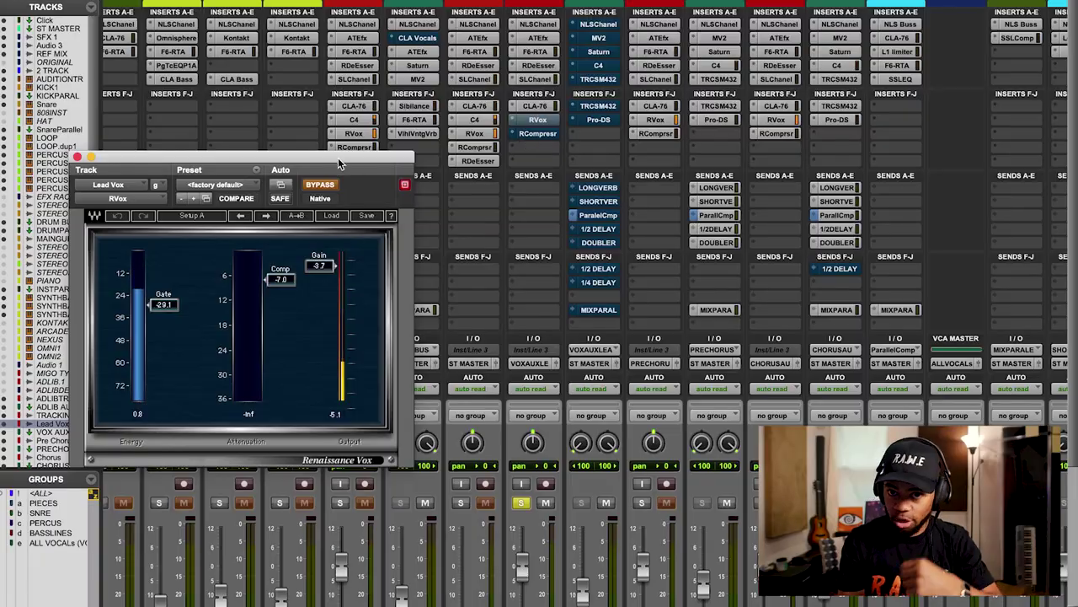
Activate the RVox compressor on Lead Vox, comparing the vocal with it bypassed and engaged
left_click(329, 187)
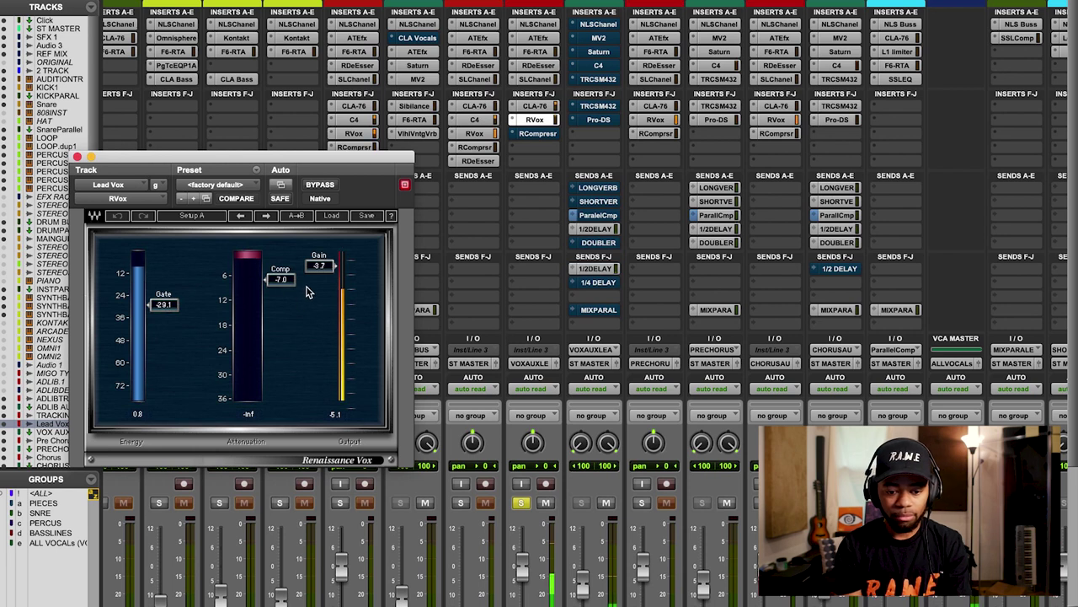
left_click(323, 185)
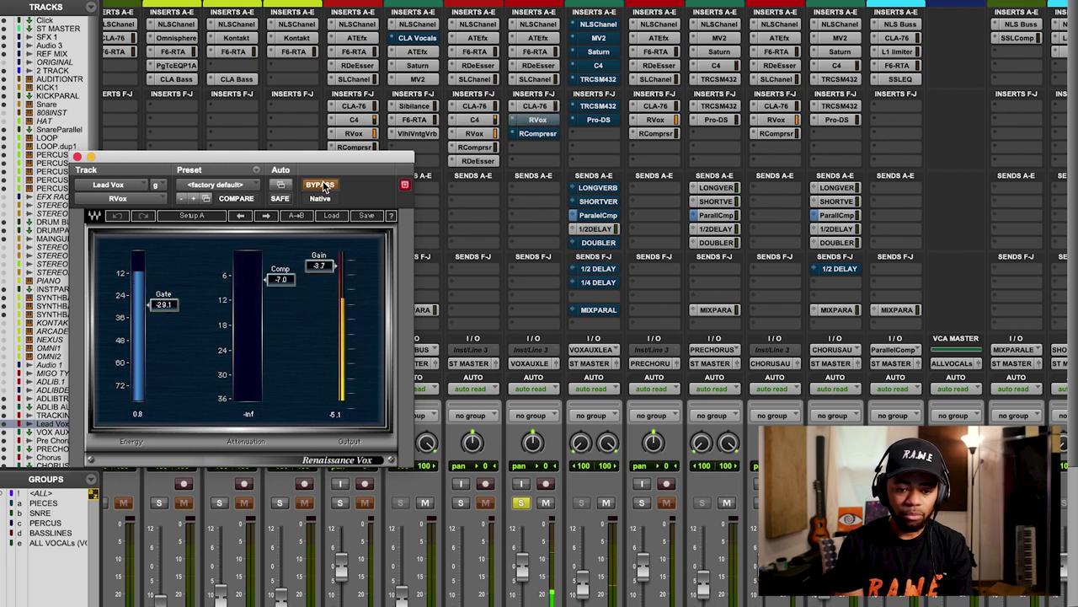
left_click(324, 187)
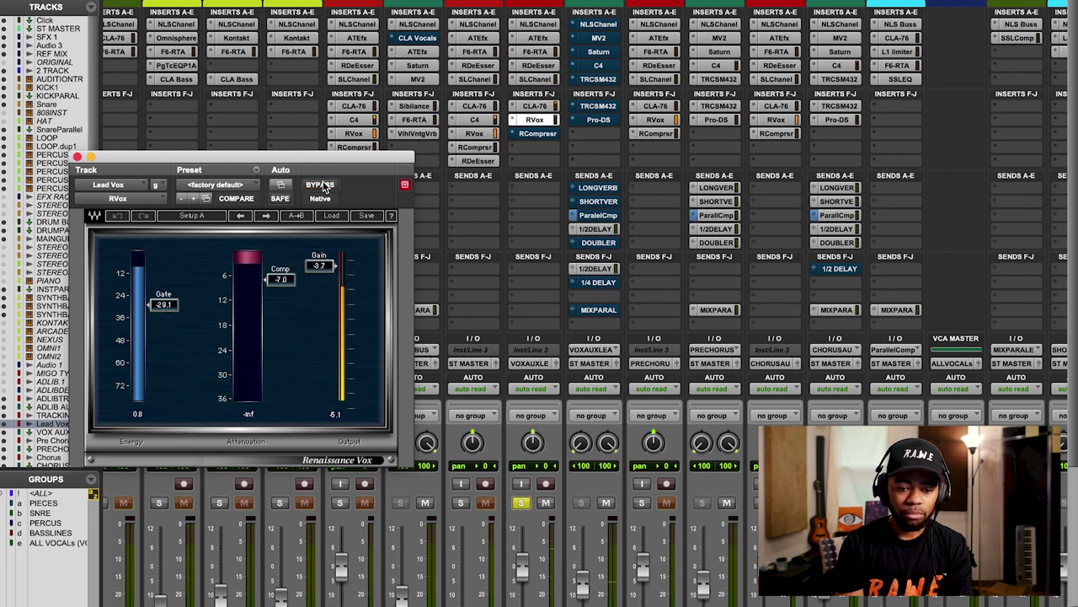
left_click(323, 186)
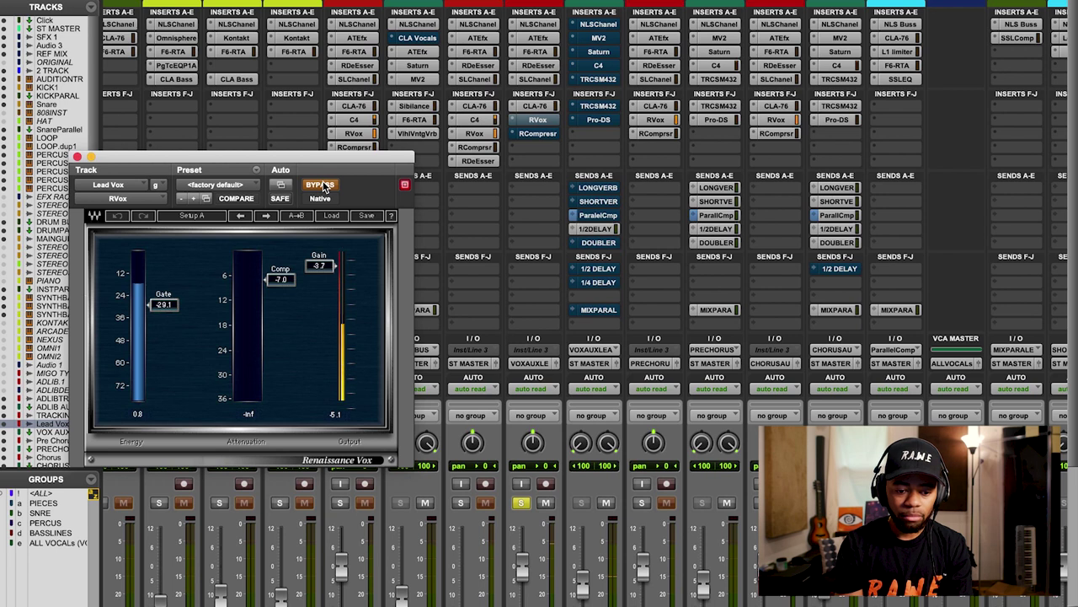
left_click(323, 186)
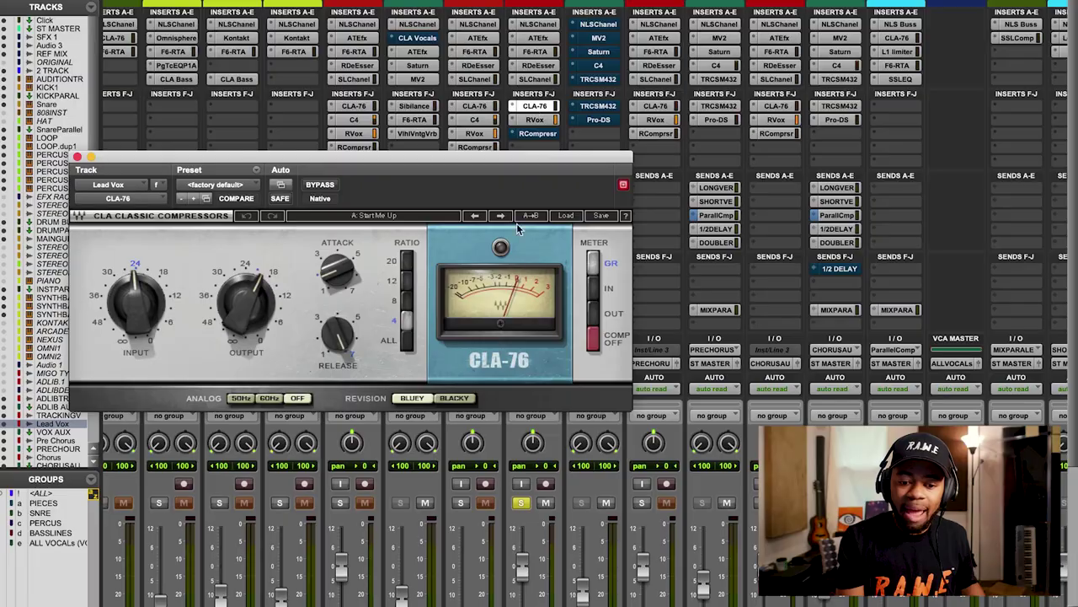
mouse_move(341, 284)
mouse_move(345, 352)
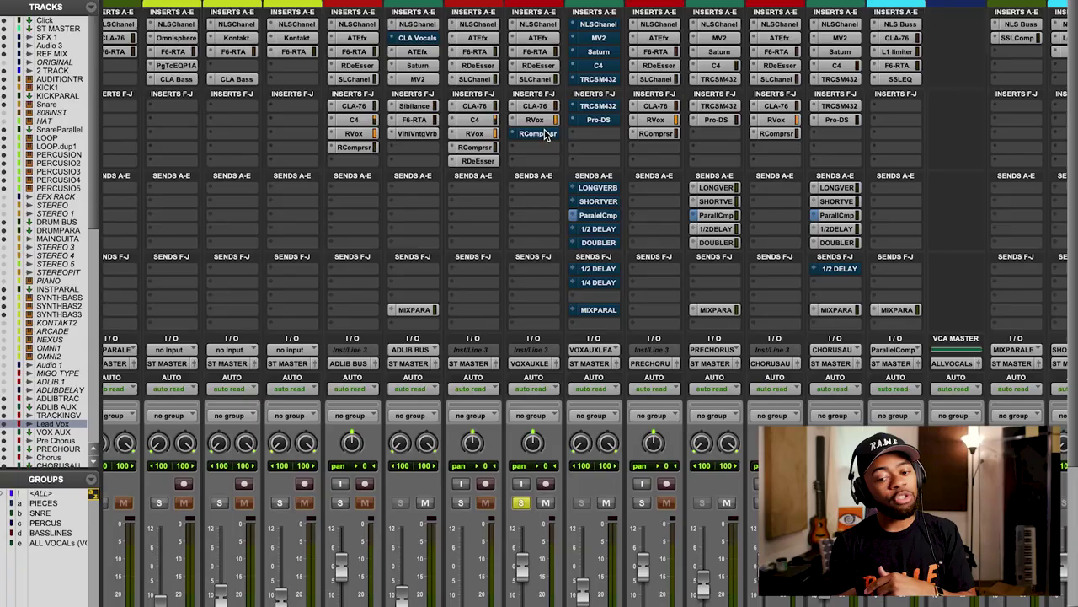
Reopen the RVox insert on Lead Vox and audition the vocal with the compressor bypassed and active again
left_click(535, 120)
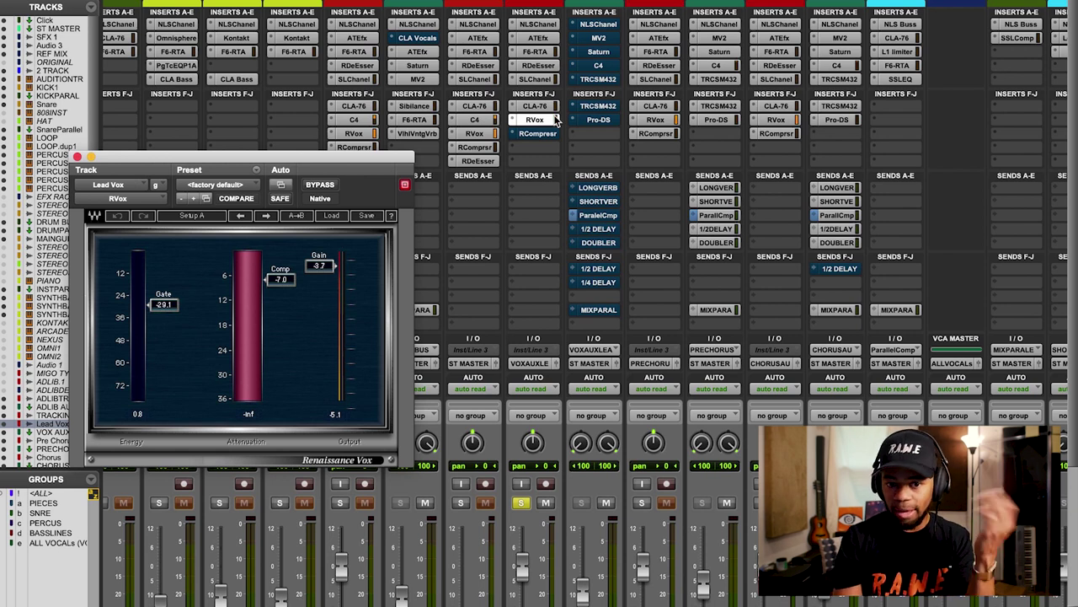
left_click(323, 186)
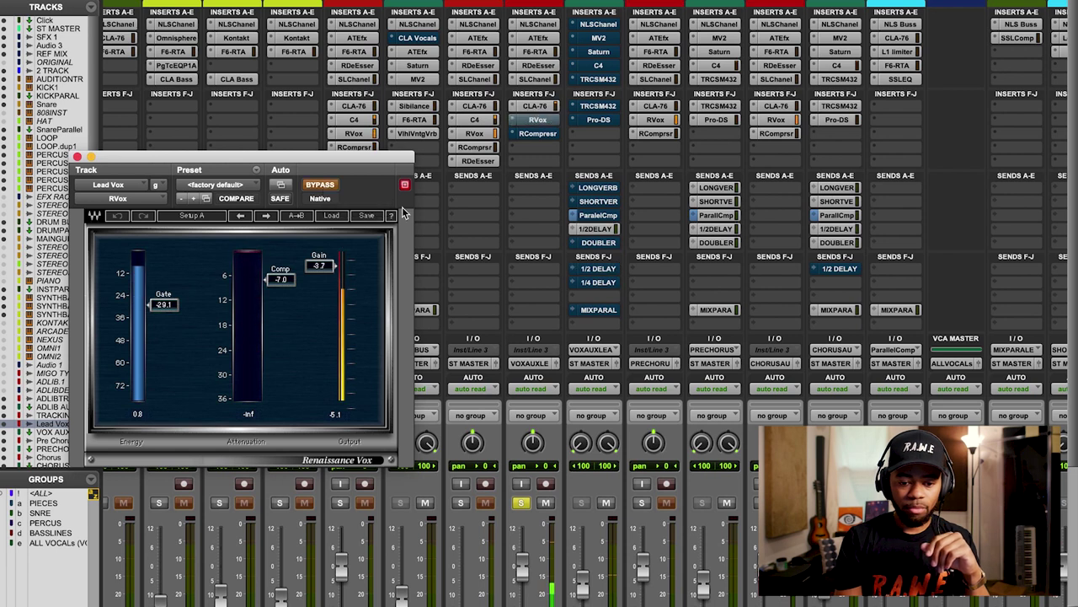
left_click(326, 189)
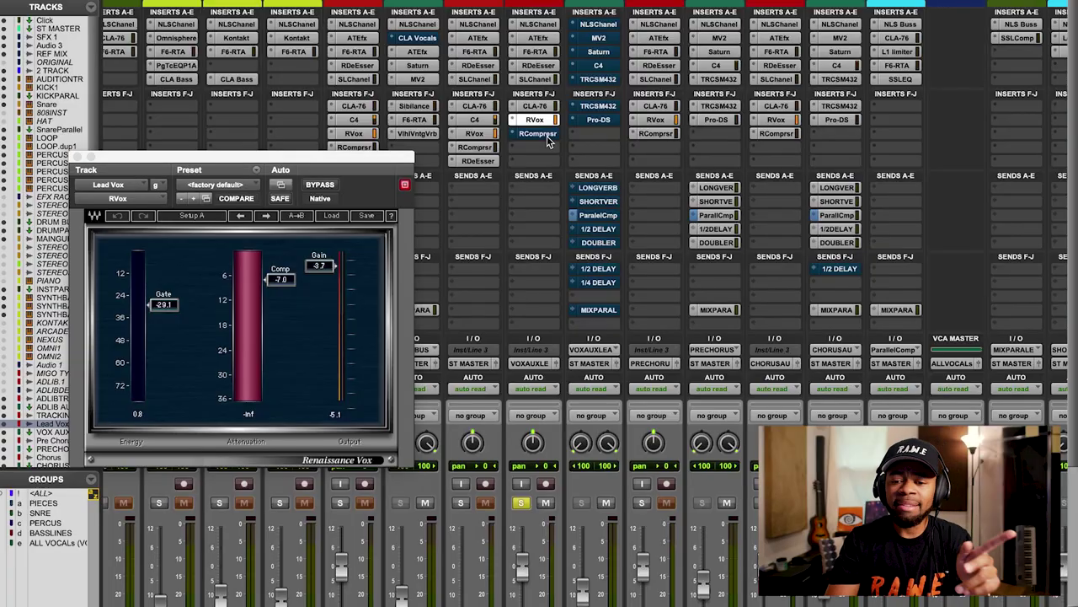
Open the RCompressor insert on Lead Vox, compare its bypassed and active sound, and leave it engaged
left_click(545, 135)
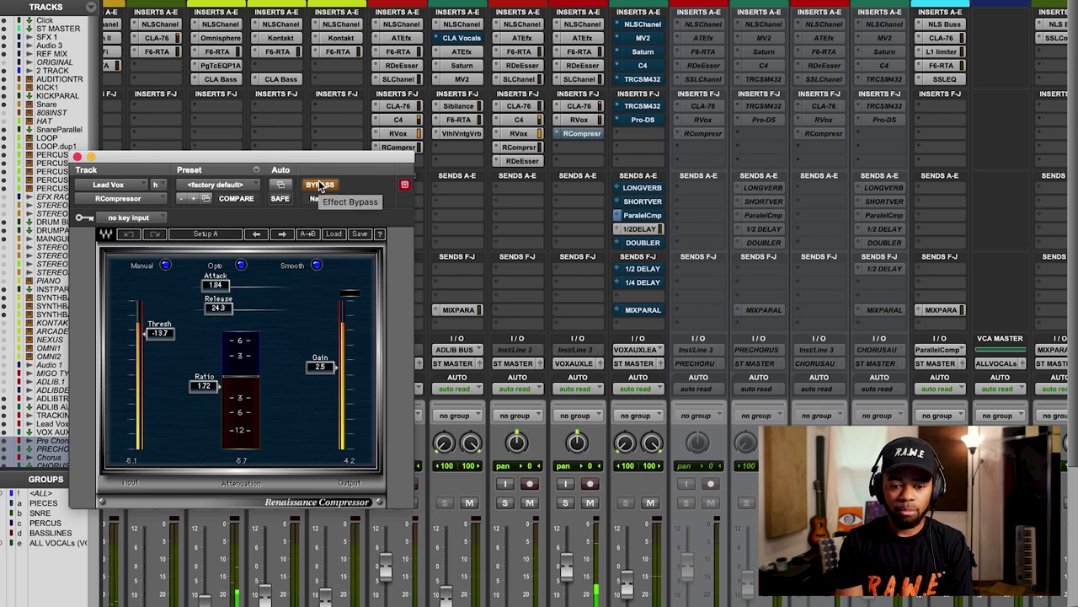
left_click(320, 185)
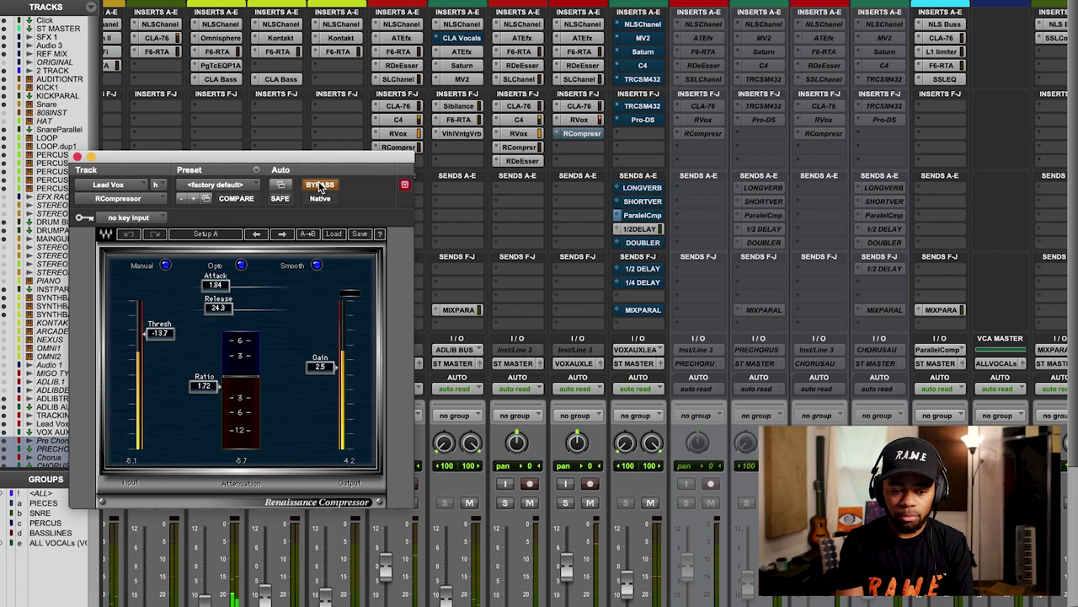
left_click(321, 185)
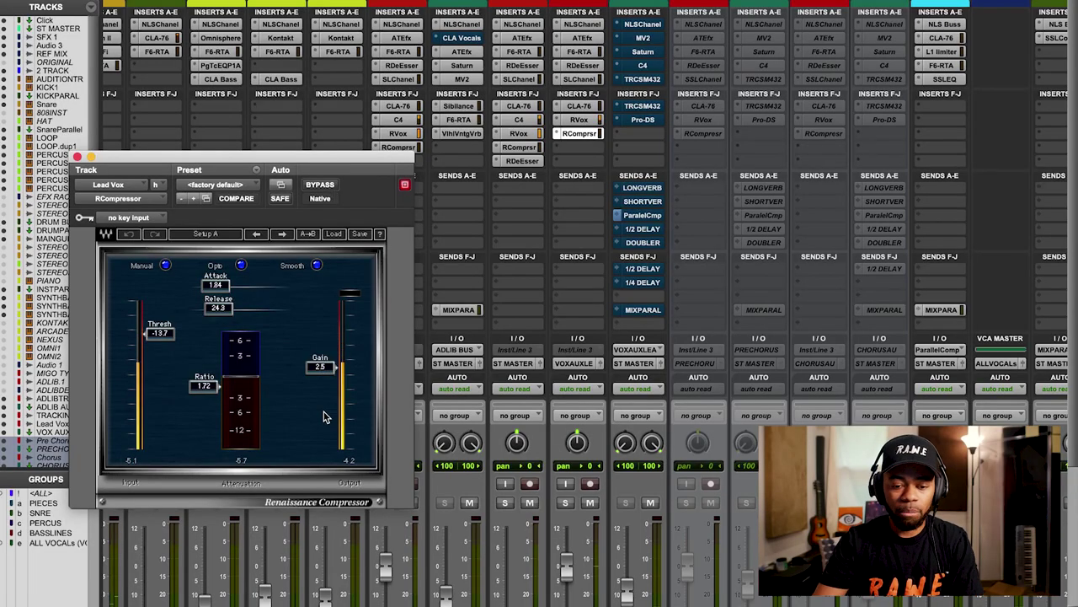
left_click(319, 185)
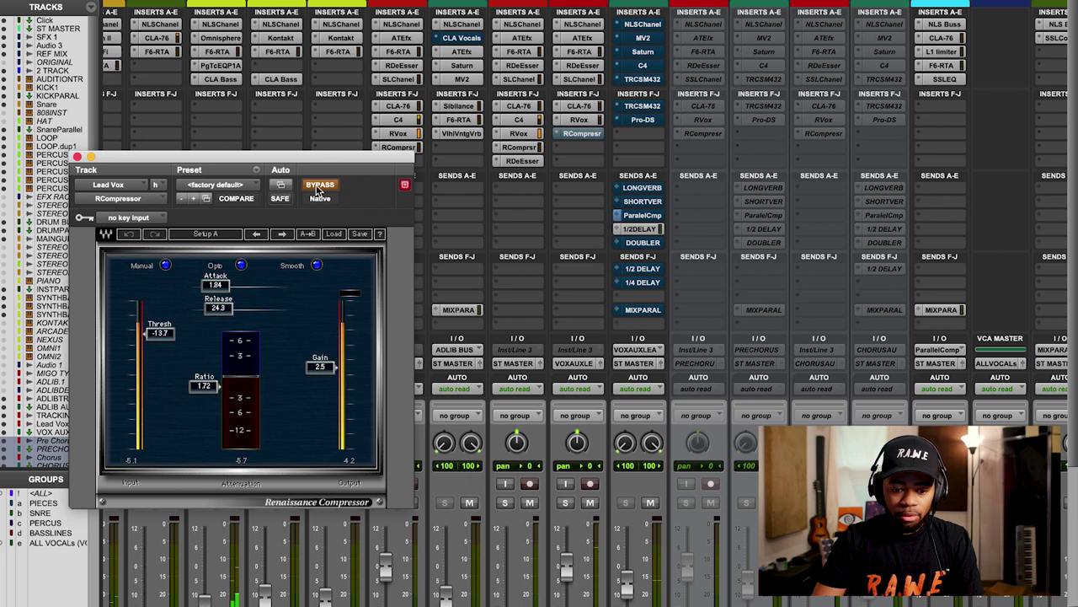
left_click(319, 187)
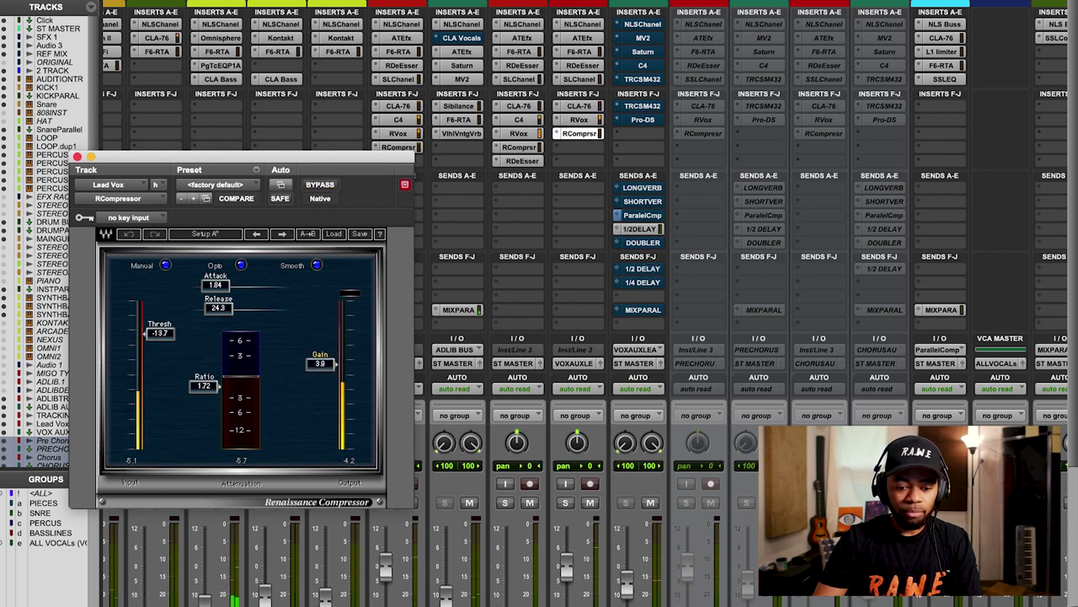
Raise the Renaissance Compressor's gain to 5.1 and compare the vocal with it bypassed and active
left_click(321, 187)
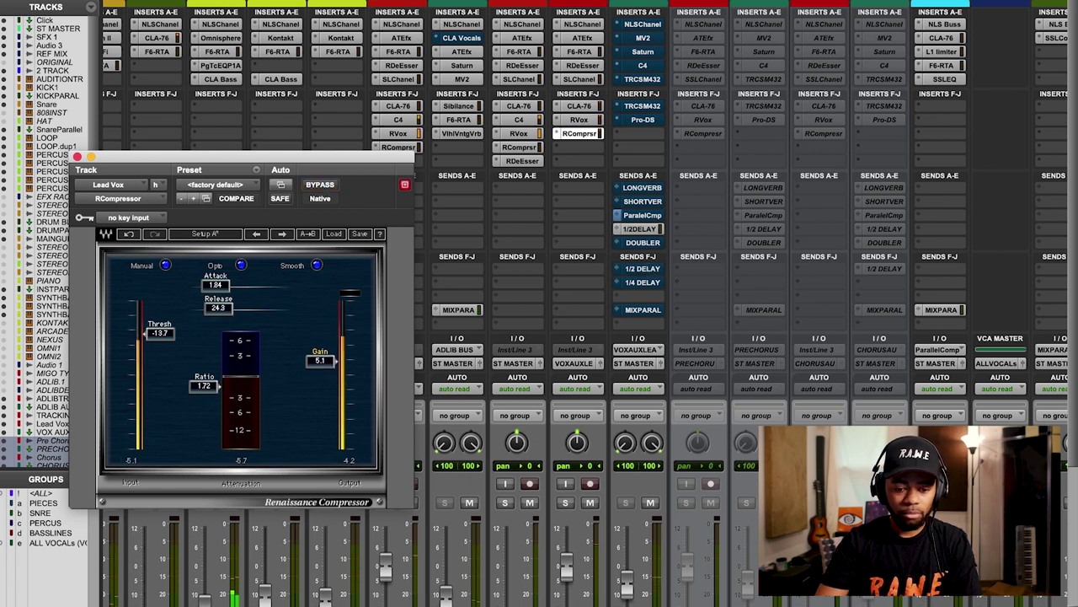
left_click(320, 184)
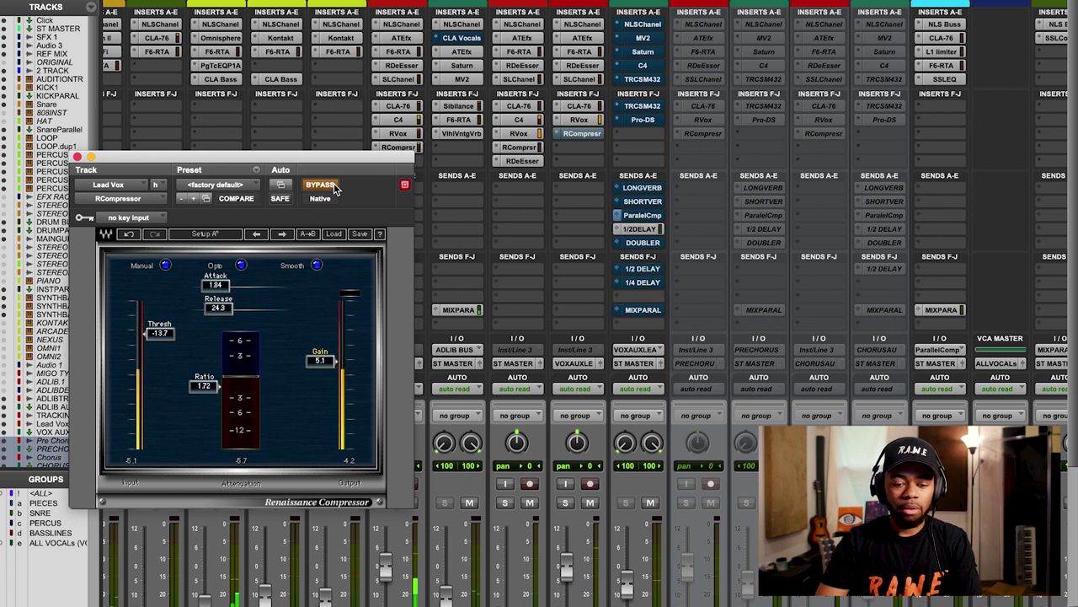
left_click(321, 184)
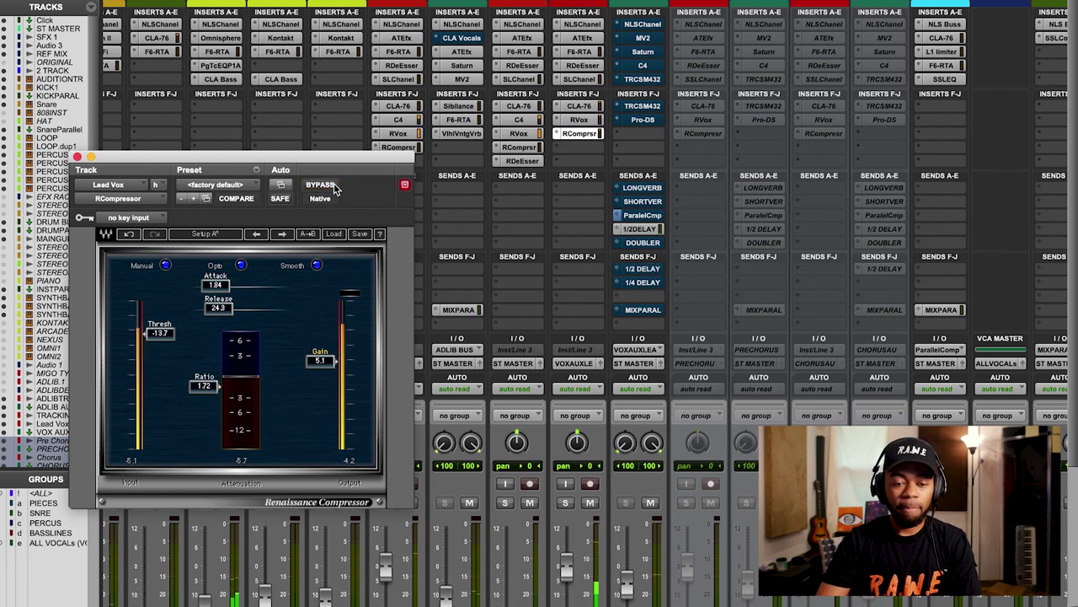